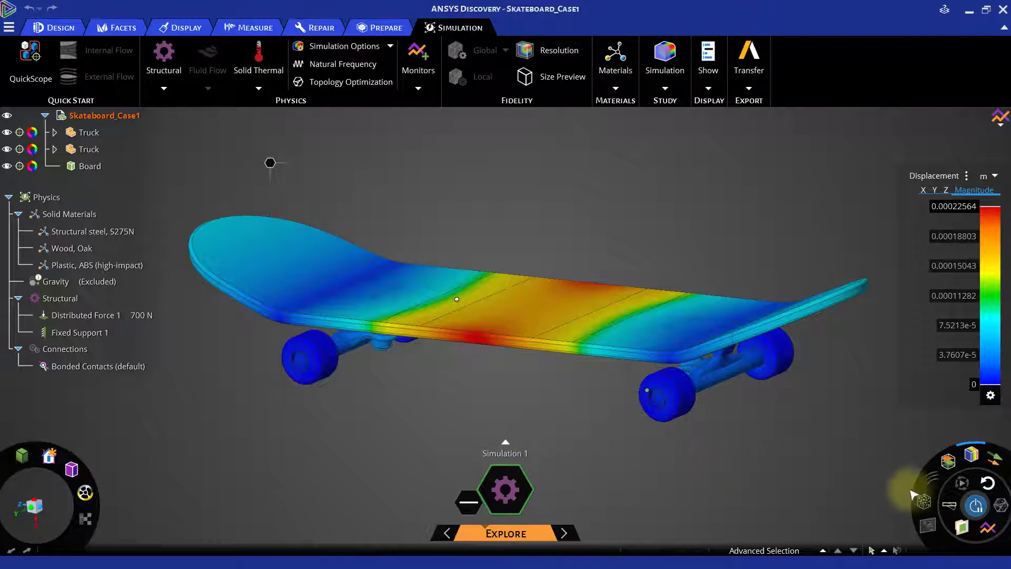
Step: Show the board's exaggerated deformed shape, then return it to the undeformed view
left_click(948, 506)
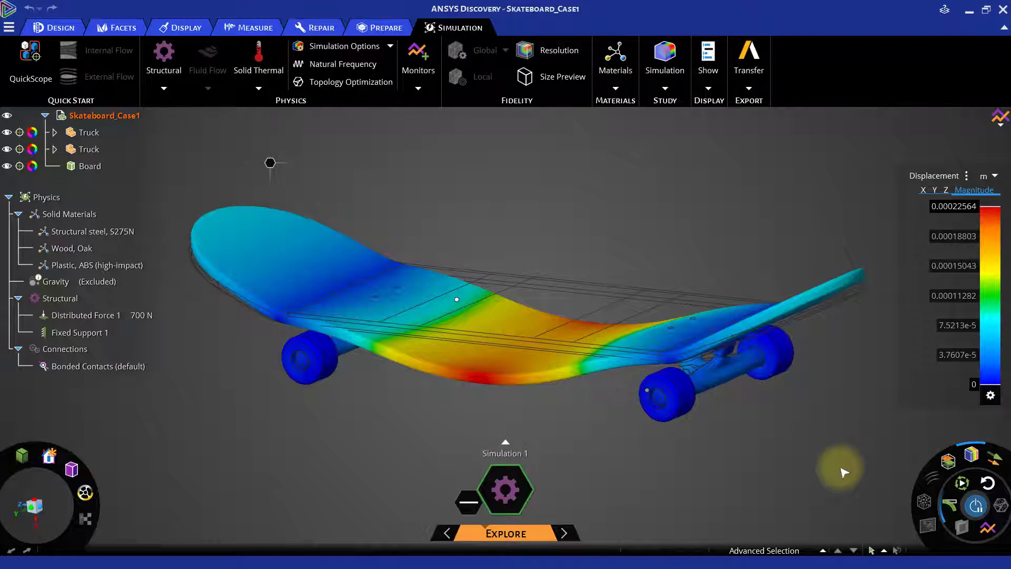
left_click(947, 507)
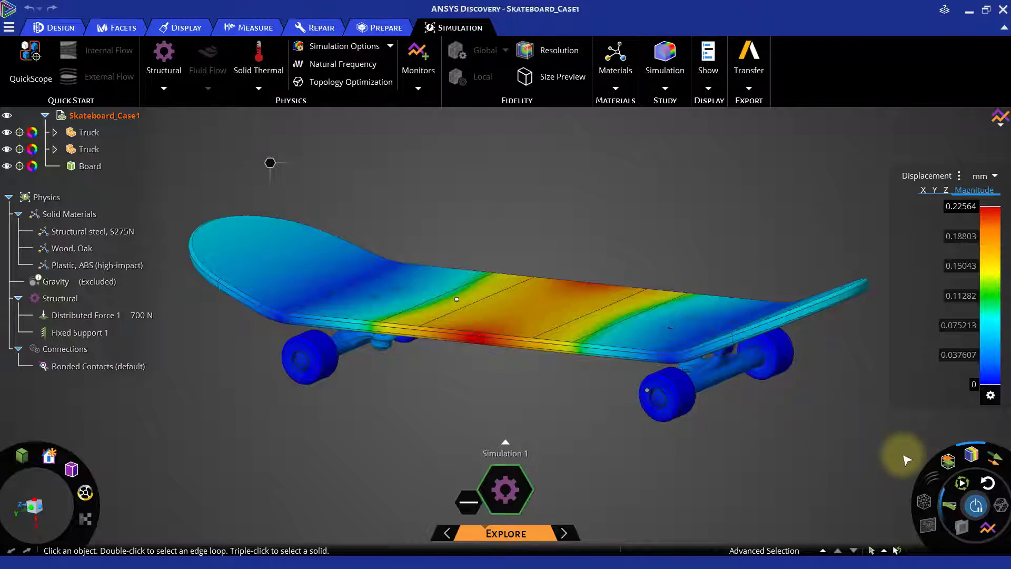
Step: Animate the deformation, pause it on a bent shape, and open the legend's result-type list
left_click(951, 508)
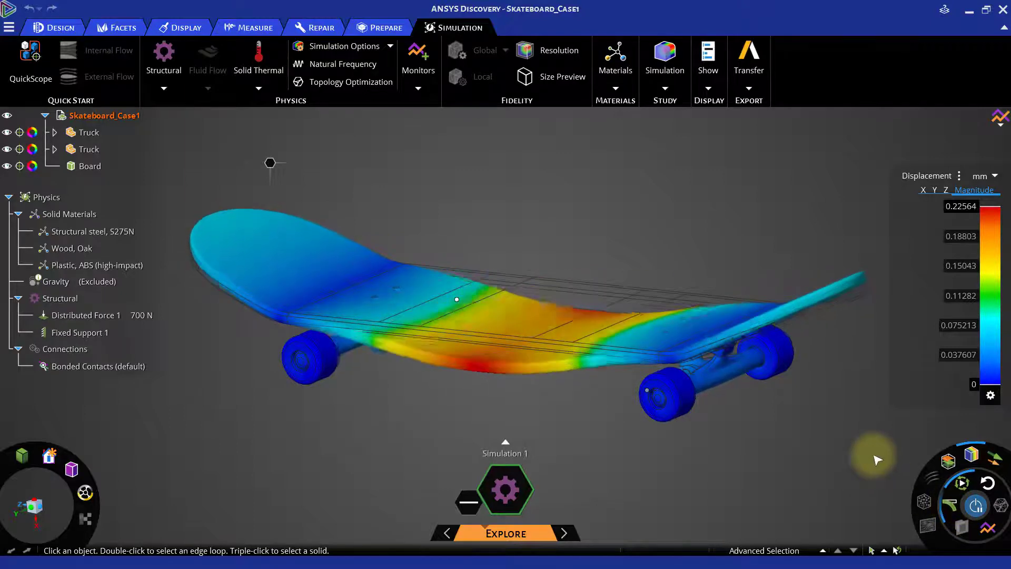
left_click(962, 483)
middle_click_drag(839, 446, 853, 425)
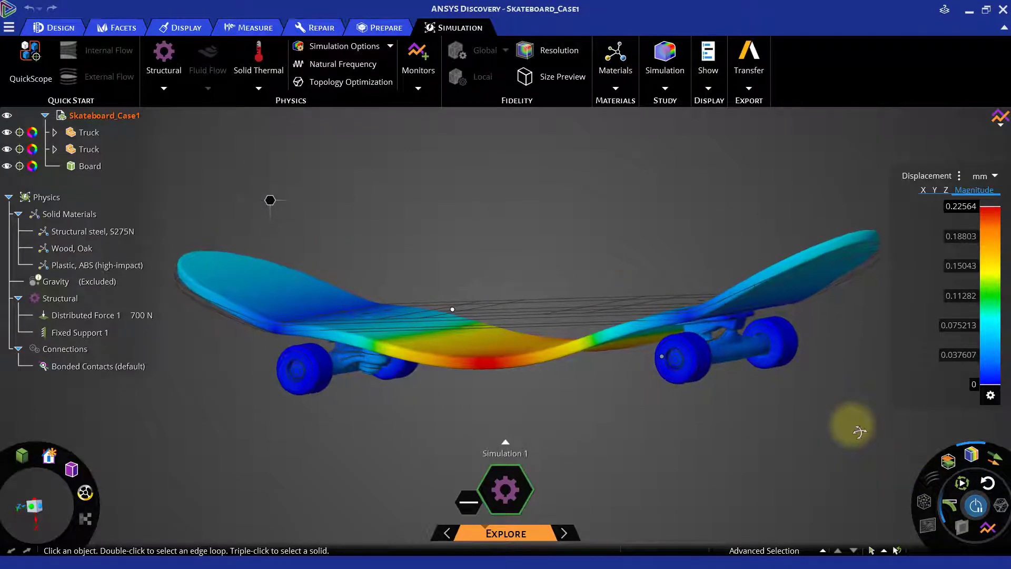
left_click(959, 176)
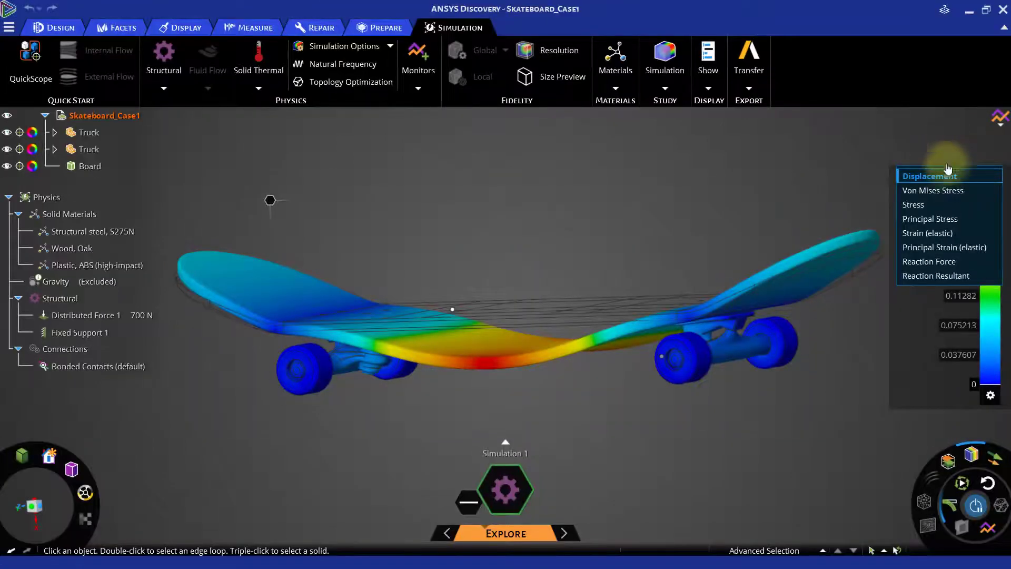
Step: Display von Mises stress in MPa (max 23.459) and orbit to view the underside and trucks
left_click(957, 191)
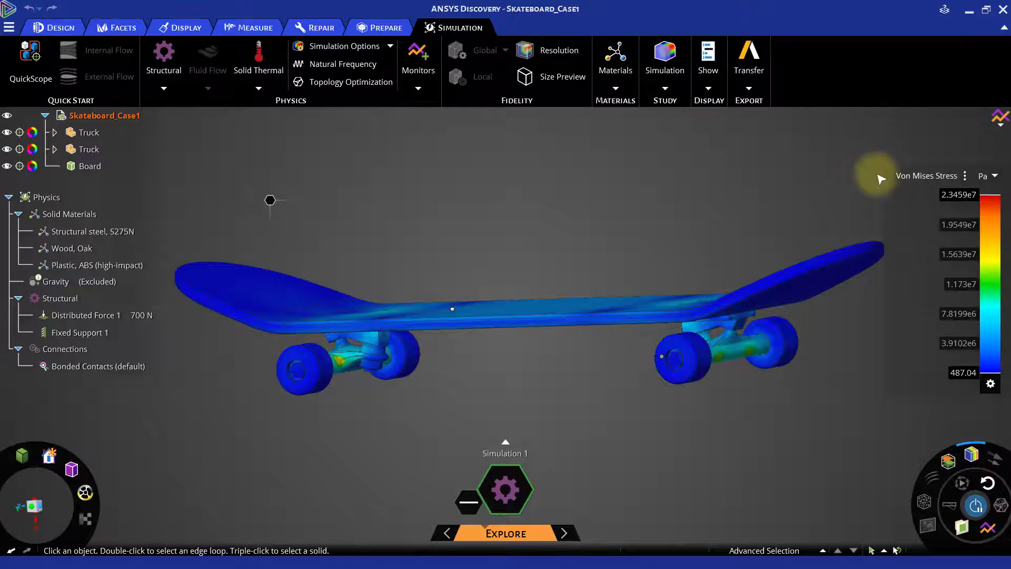
left_click(987, 176)
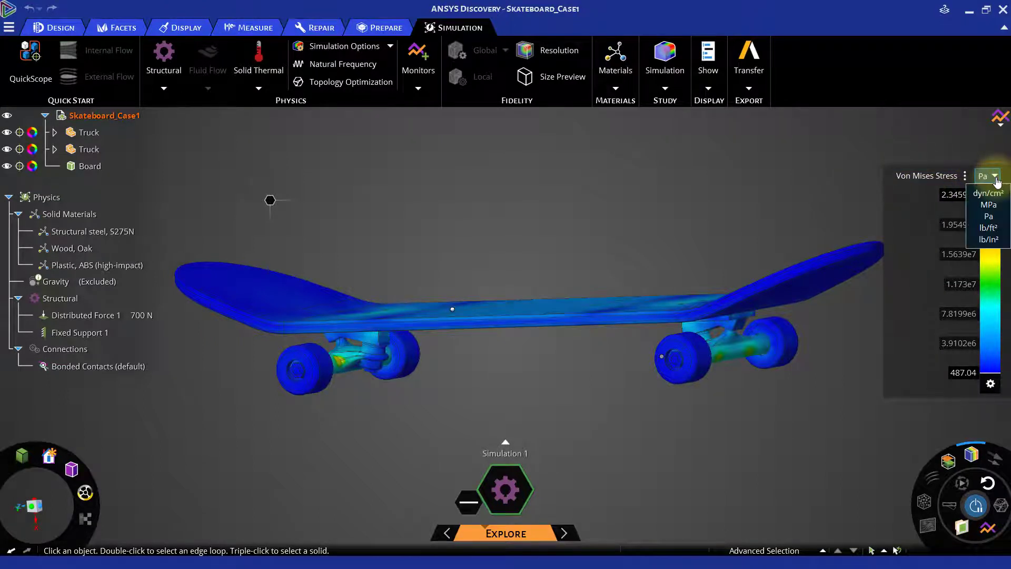
left_click(988, 205)
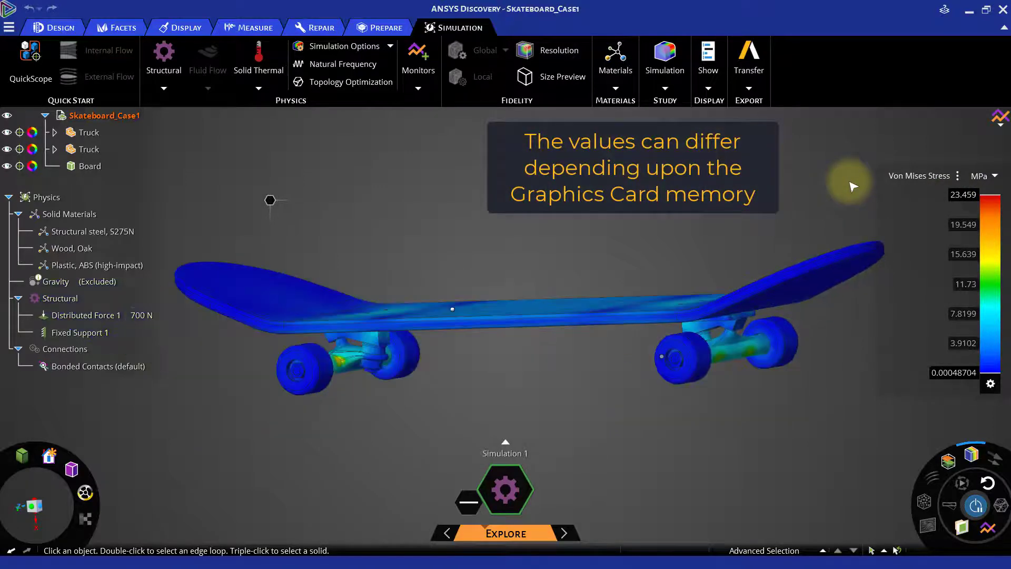
middle_click_drag(852, 186, 825, 219)
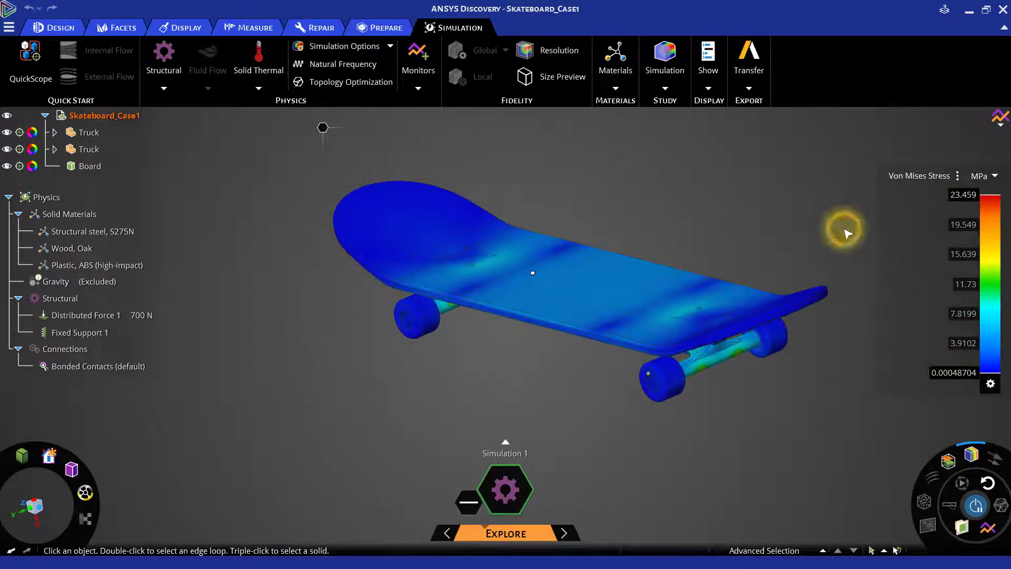
middle_click_drag(743, 433, 751, 383)
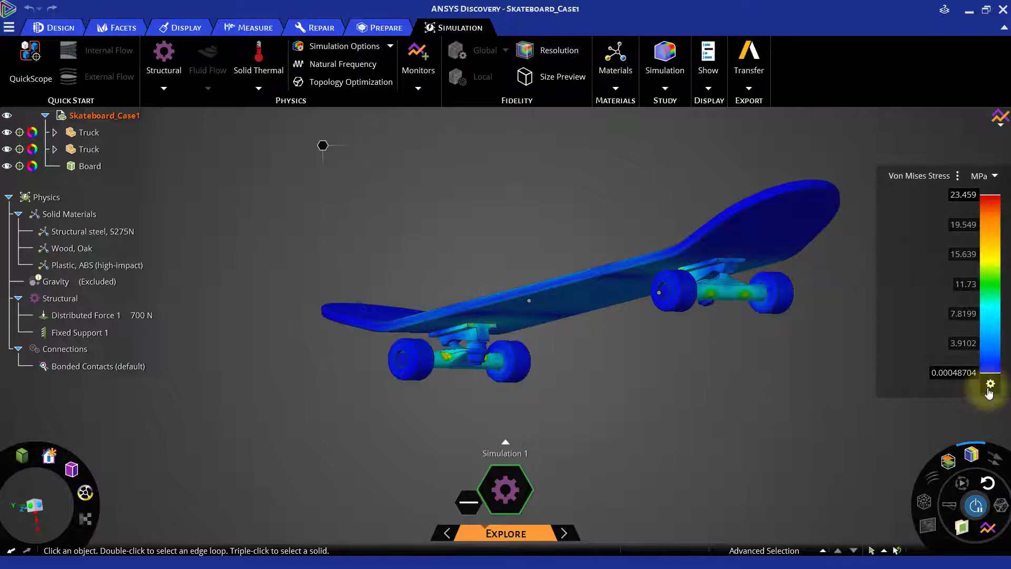
Step: Turn on min/max stress location markers and zoom in on the truck baseplate maximum
mouse_move(990, 388)
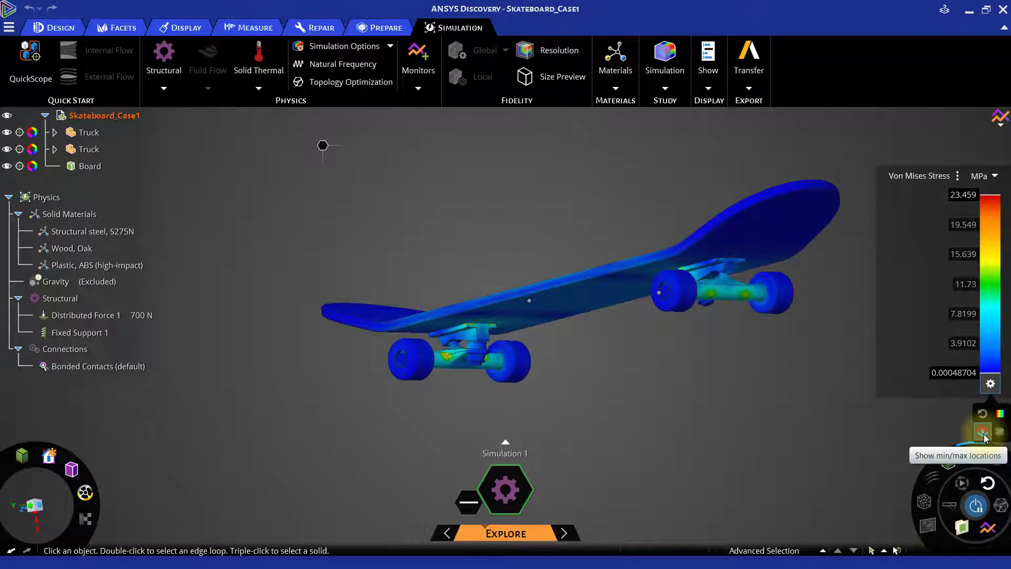
left_click(983, 434)
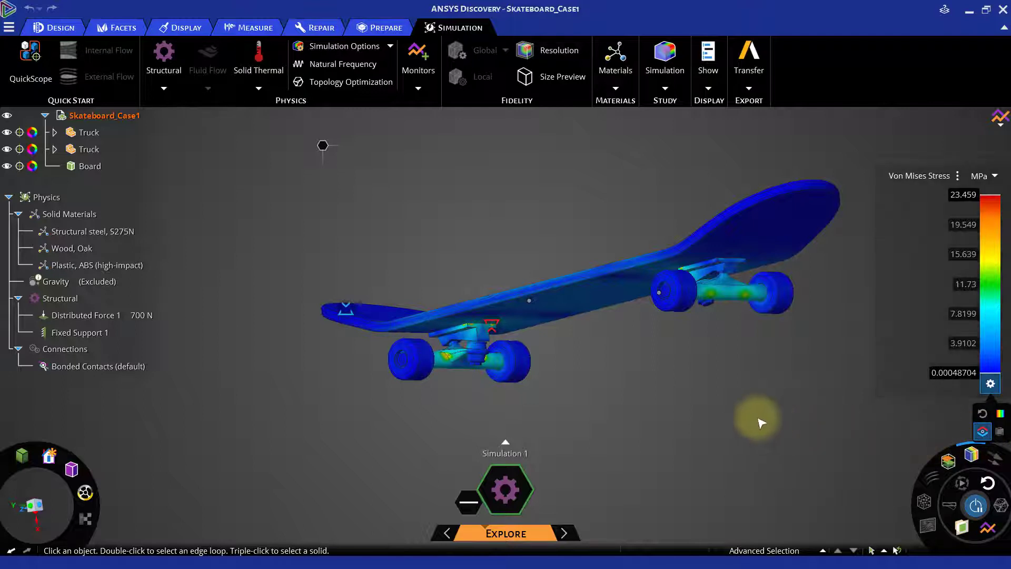
middle_click_drag(453, 417, 582, 444)
scroll(274, 304, "up", 3)
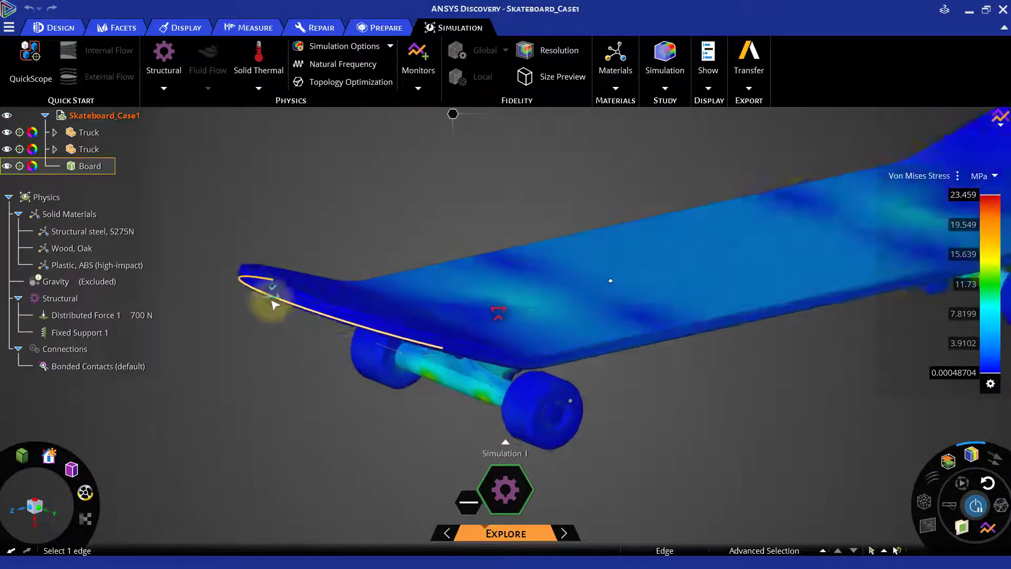
middle_click_drag(300, 379, 242, 385)
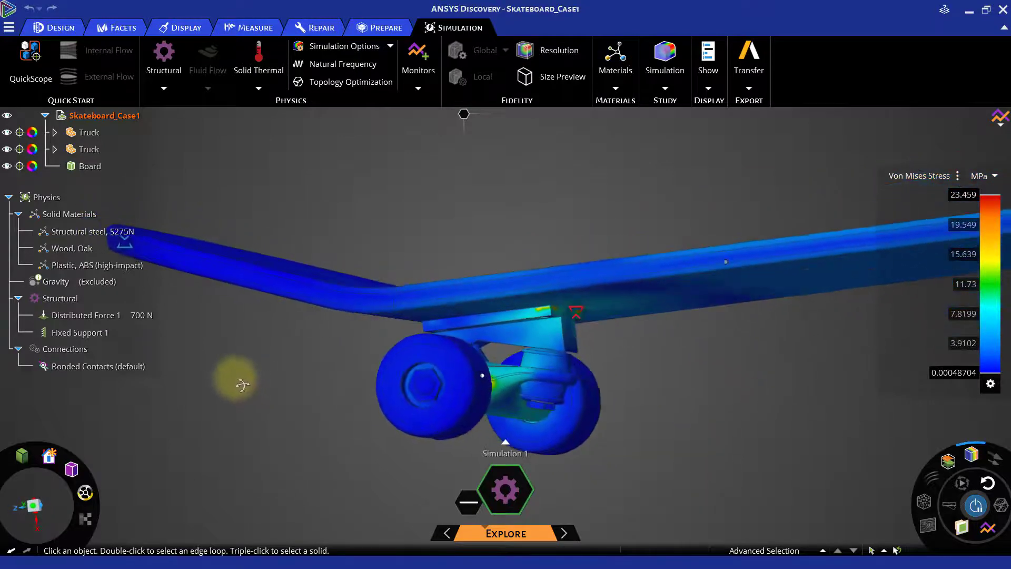
middle_click_drag(742, 425, 716, 369)
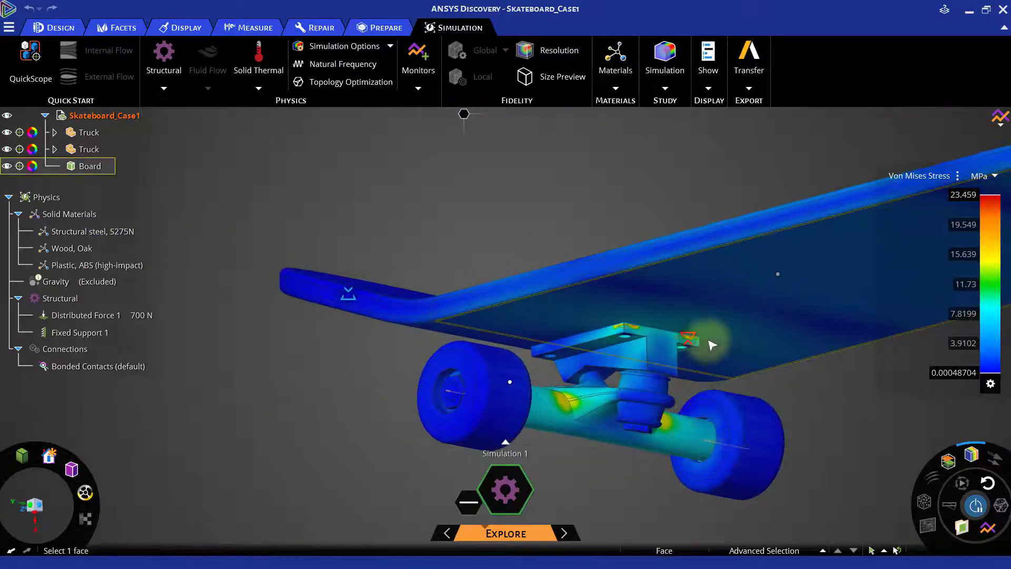
scroll(712, 345, "up", 6)
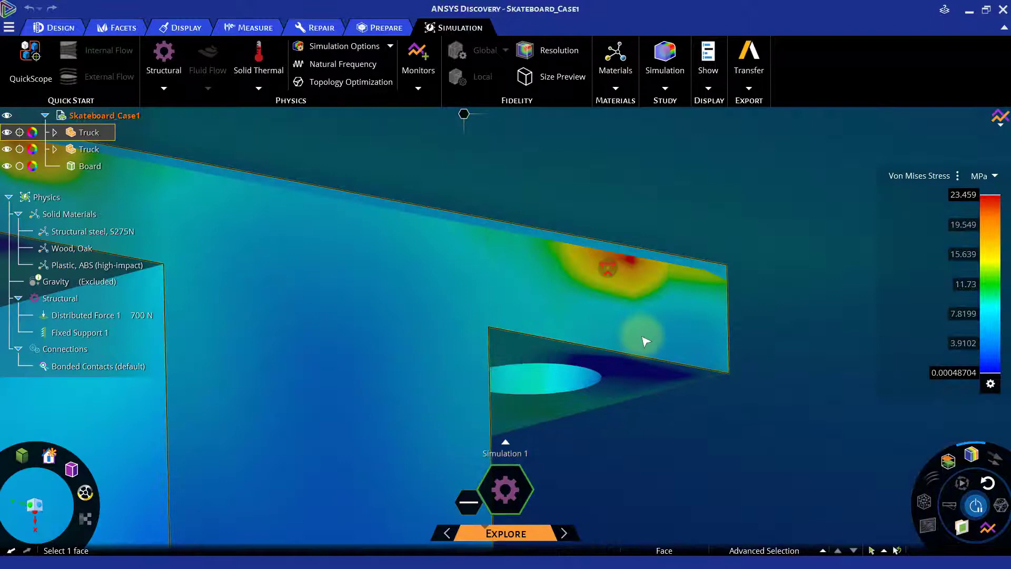
scroll(645, 341, "up", 3)
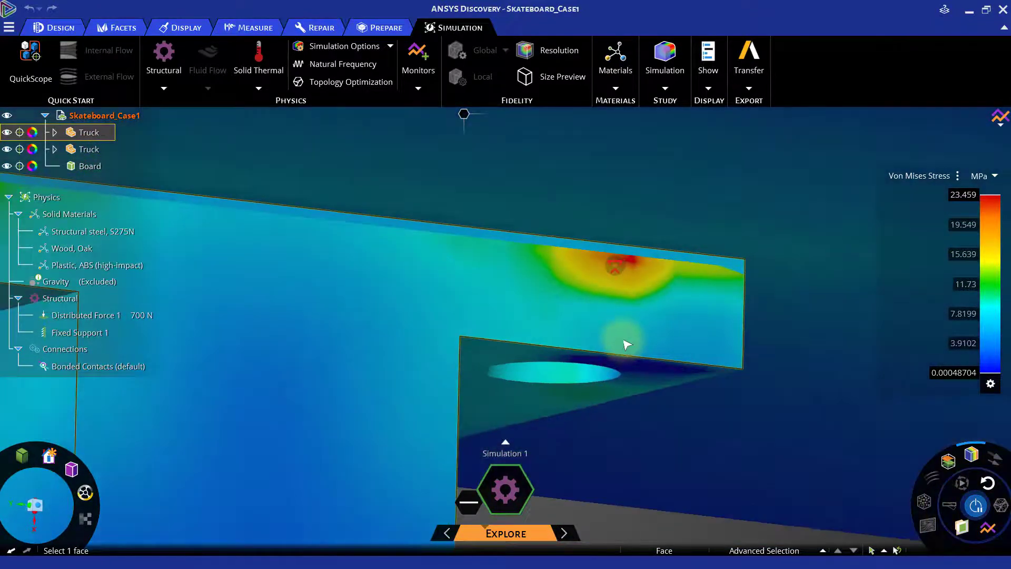
scroll(627, 344, "down", 10)
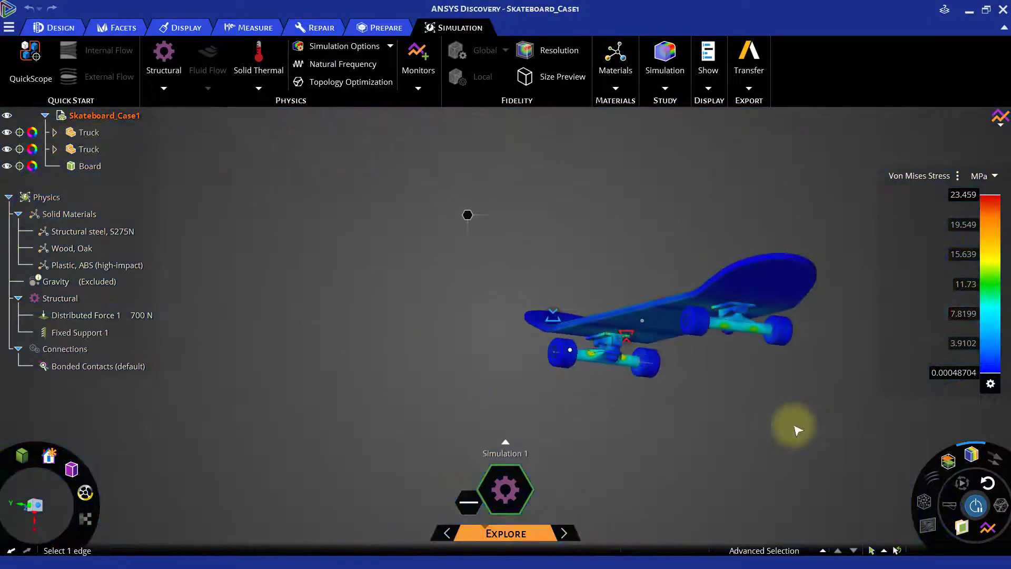
Step: Preview the mesh element sizes on the skateboard, then turn the preview off
scroll(796, 429, "up", 5)
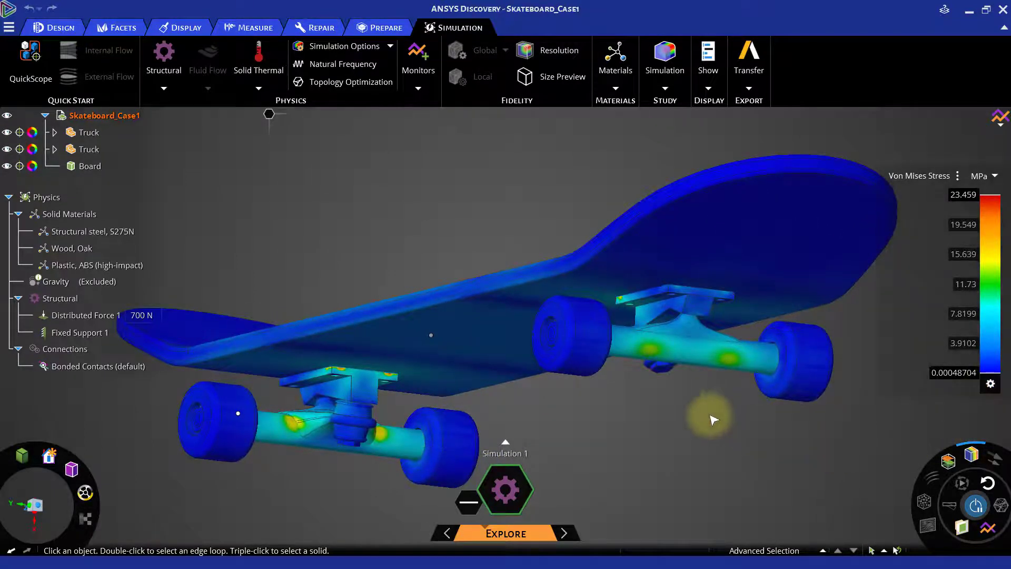
scroll(711, 418, "down", 2)
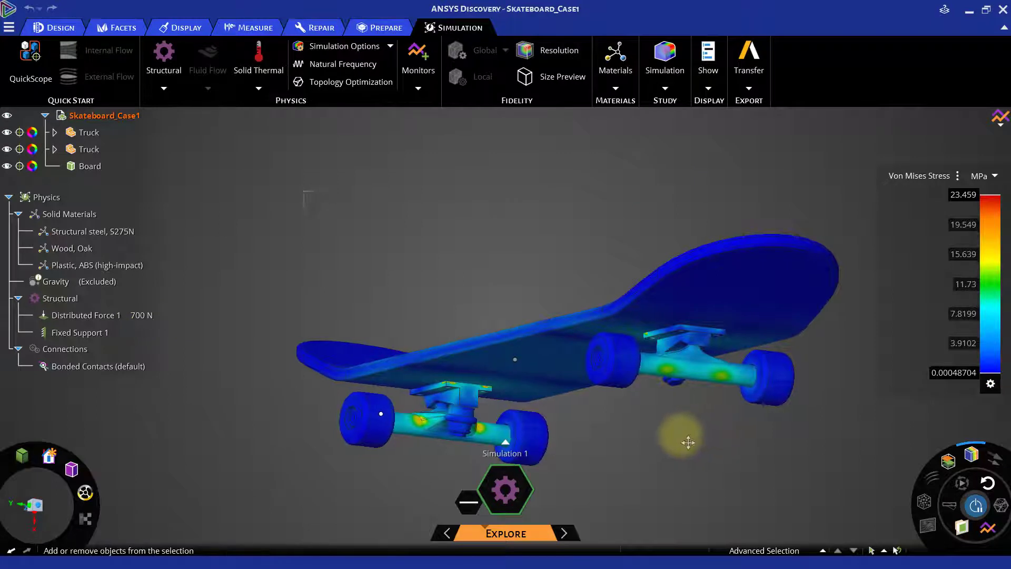
middle_click_drag(677, 430, 654, 375, "ctrl")
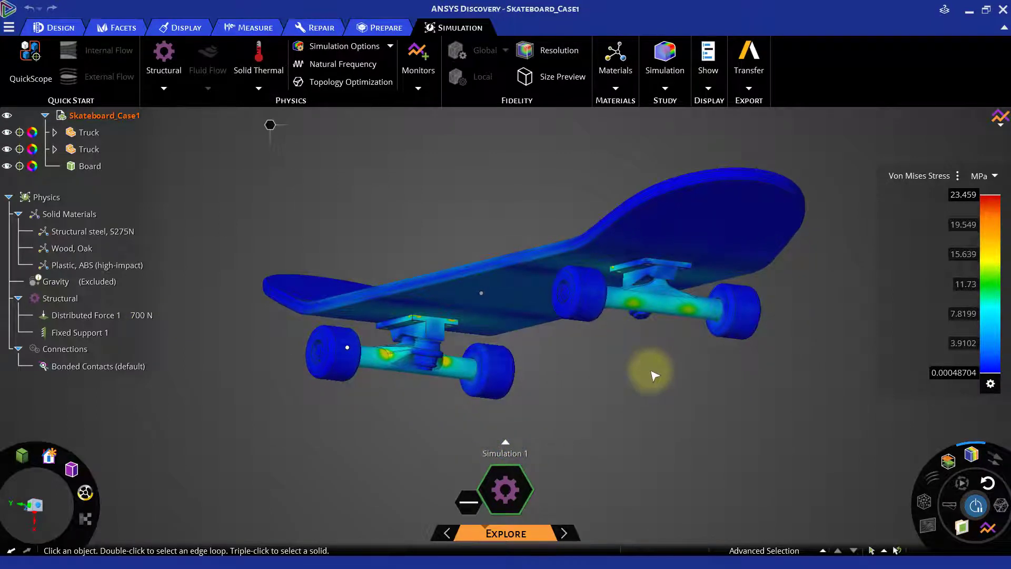
left_click(557, 81)
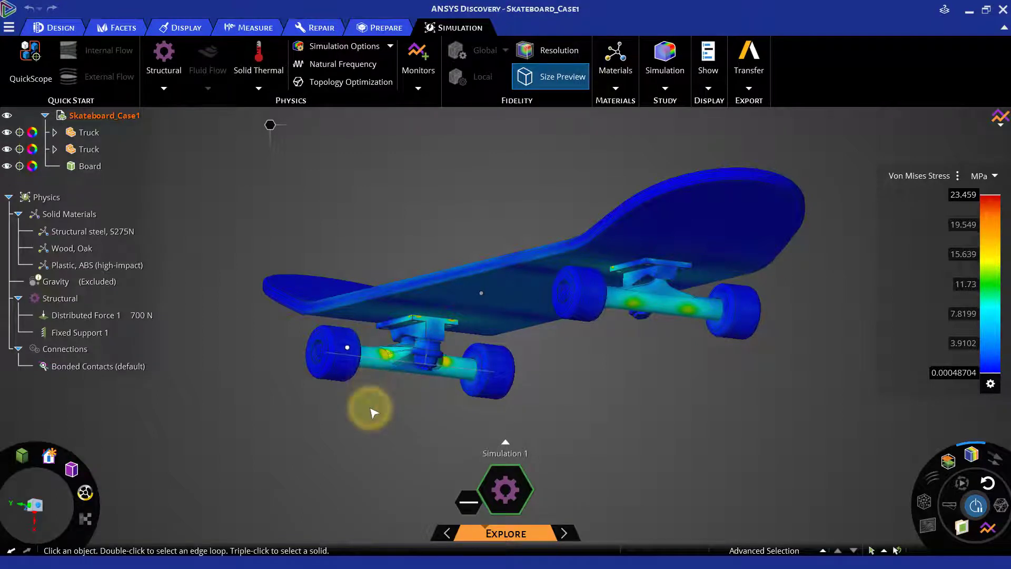
left_click(531, 77)
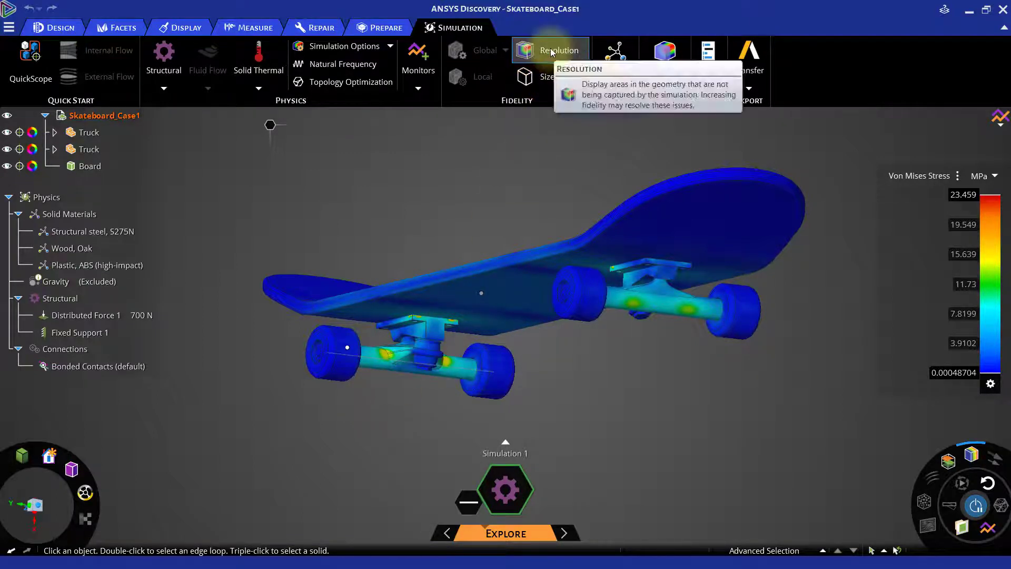
Step: Inspect the geometry areas the simulation isn't resolving, then return to the stress contour
left_click(552, 53)
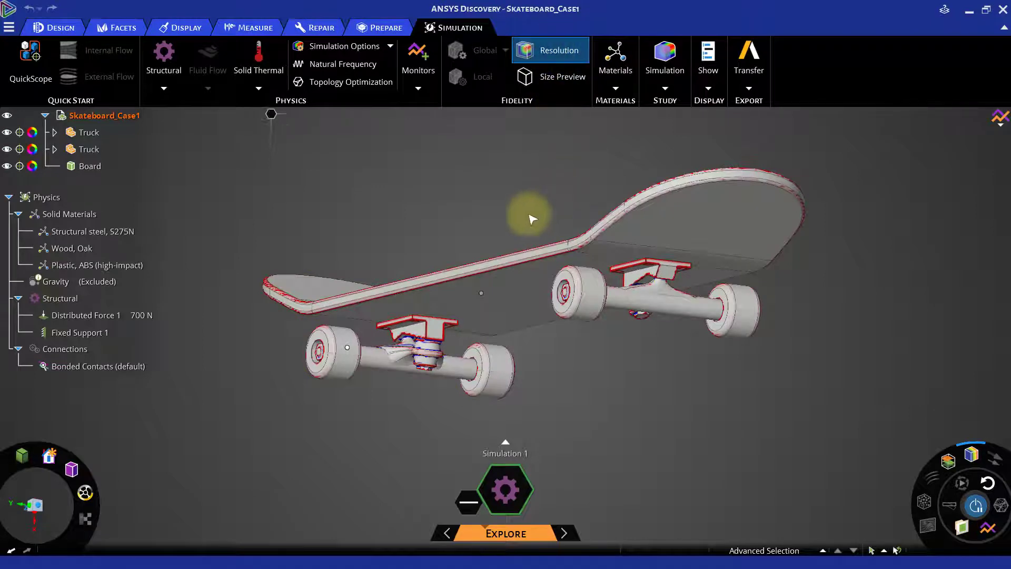
scroll(545, 210, "up", 5)
scroll(550, 236, "up", 5)
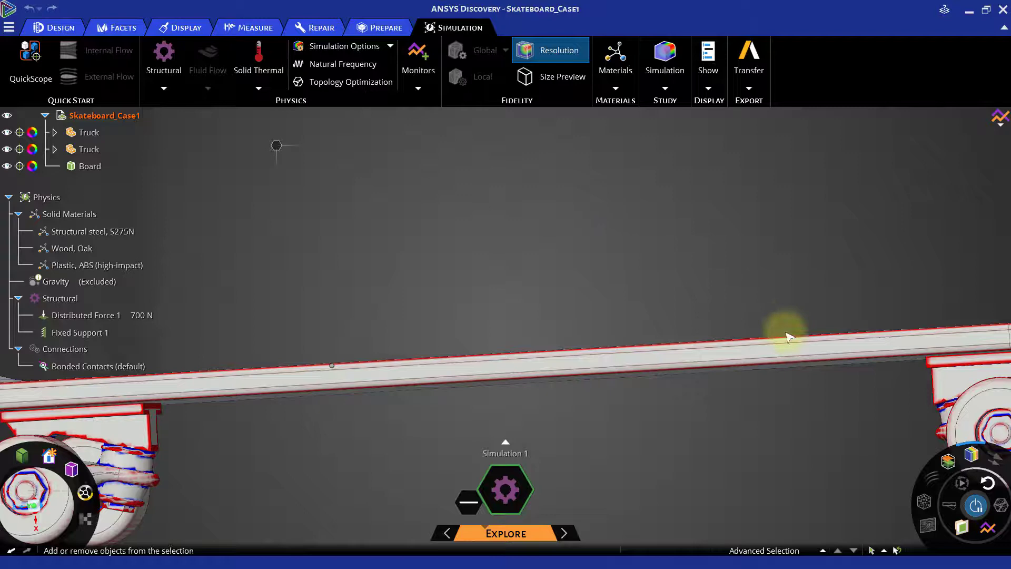
middle_click_drag(790, 458, 576, 388)
left_click(554, 52)
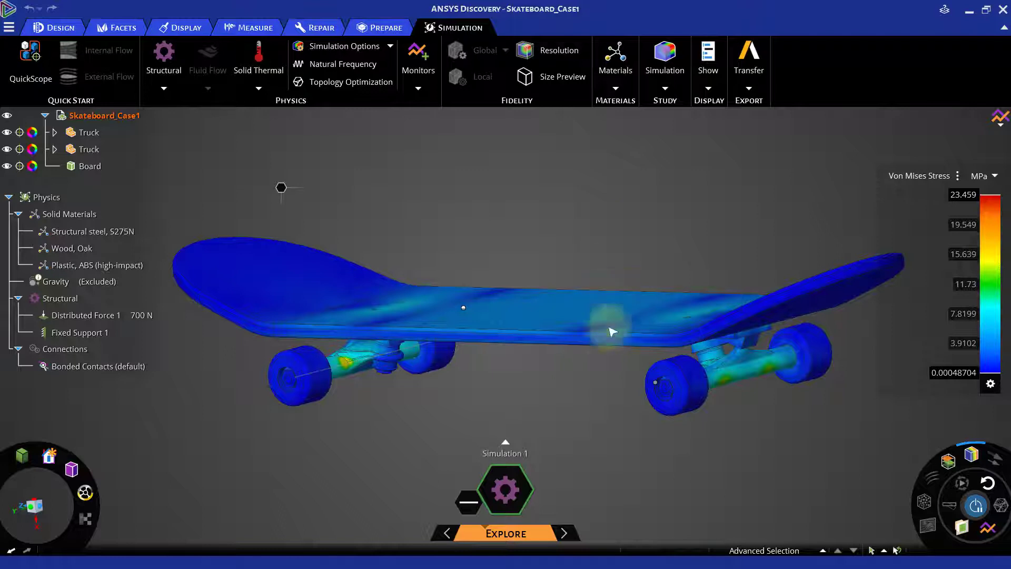
Step: Move the fidelity slider to a finer setting, dropping maximum stress to 17.031 MPa
mouse_move(507, 533)
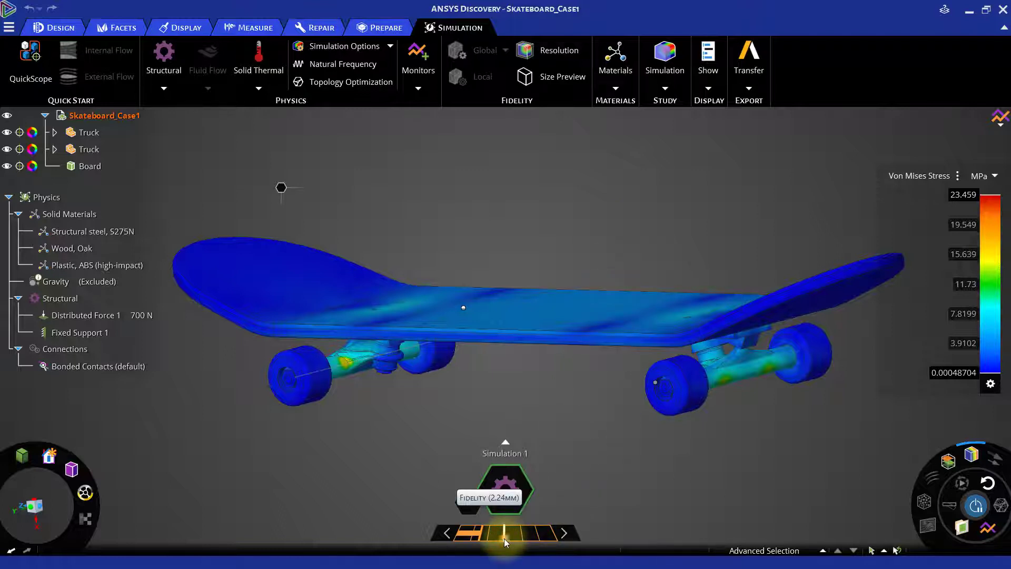
left_click(504, 538)
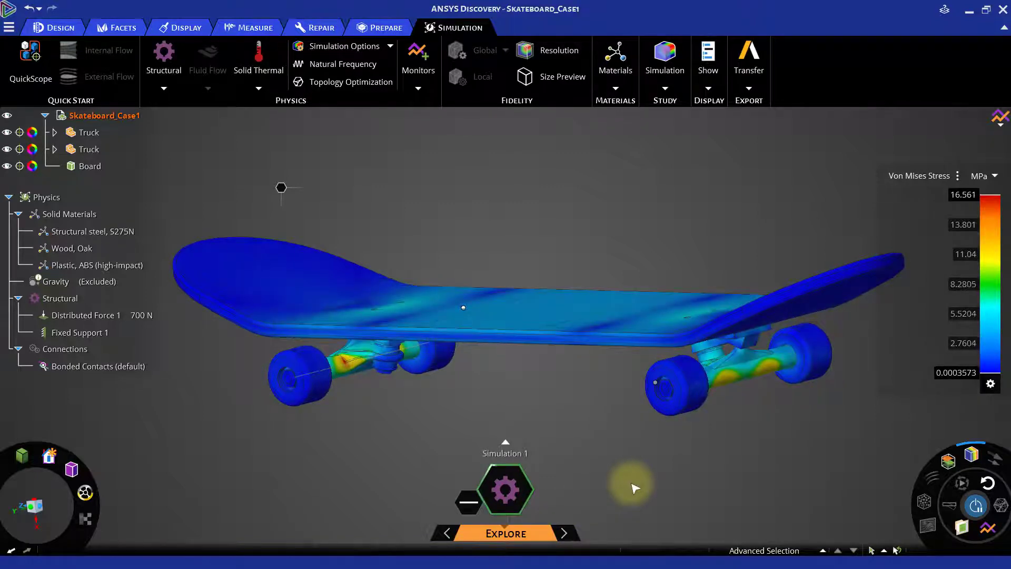
Step: Switch the result to Displacement in mm, now peaking at 0.23046 mm
left_click(917, 175)
left_click(903, 163)
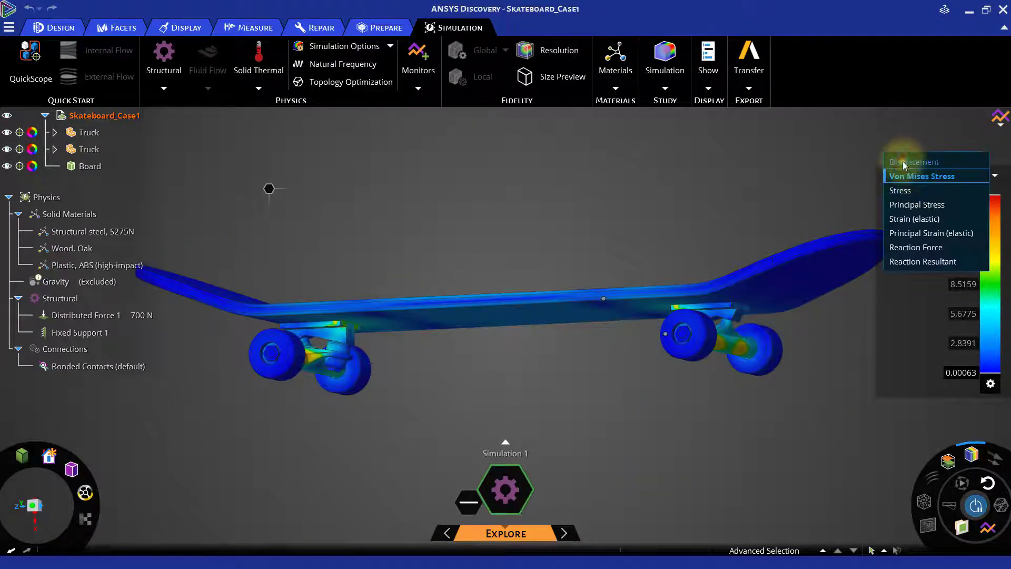
left_click(840, 168)
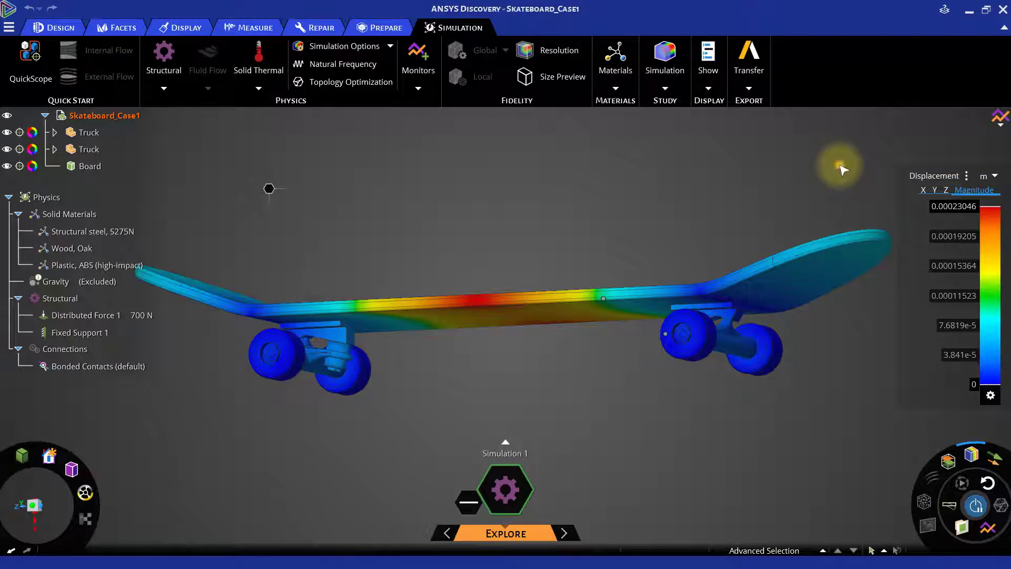
left_click(988, 176)
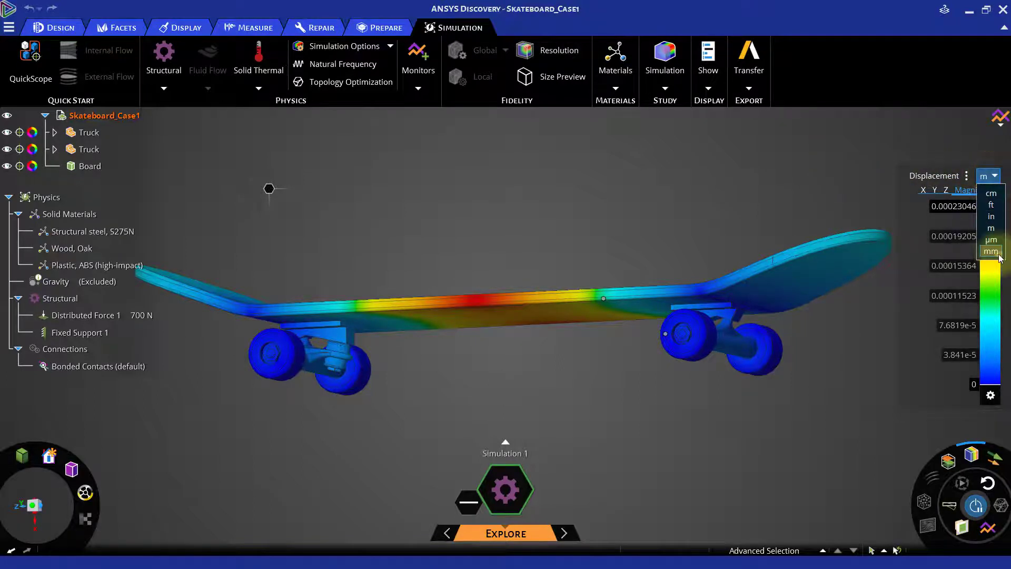
left_click(997, 255)
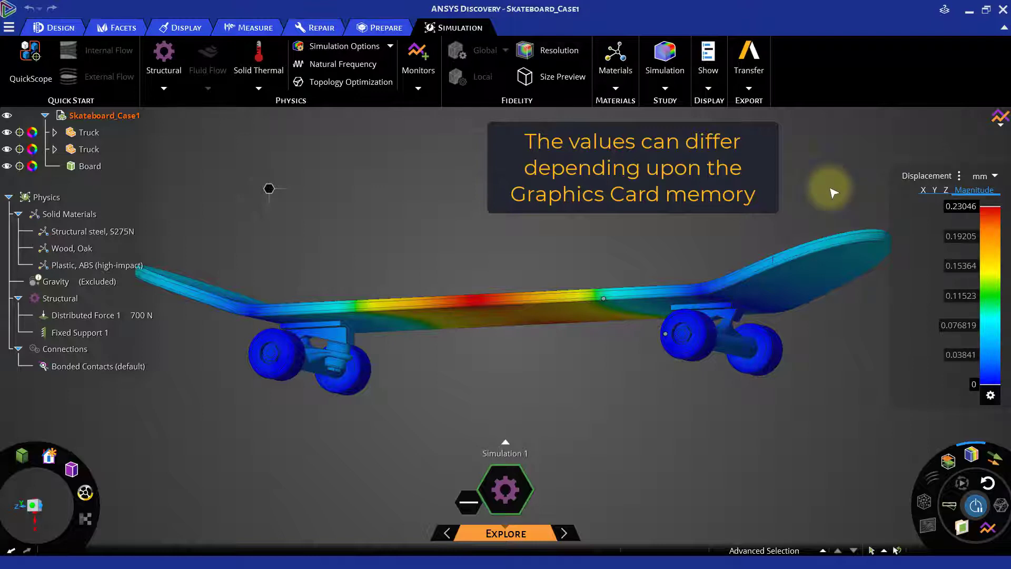
Step: Switch back to Von Mises Stress in MPa, now ranging 0.00063 to 17.031
left_click(920, 176)
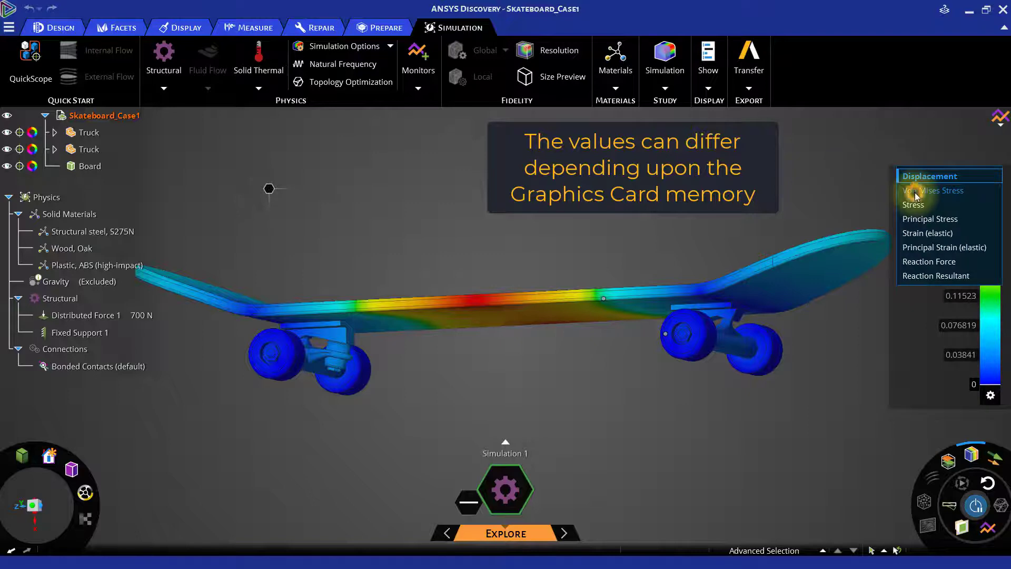
left_click(915, 193)
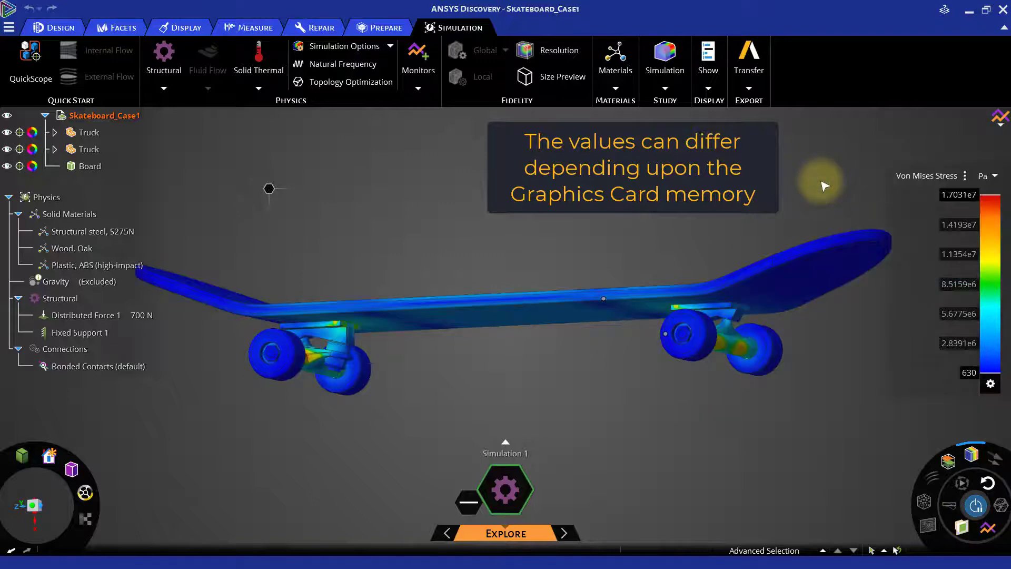
left_click(987, 176)
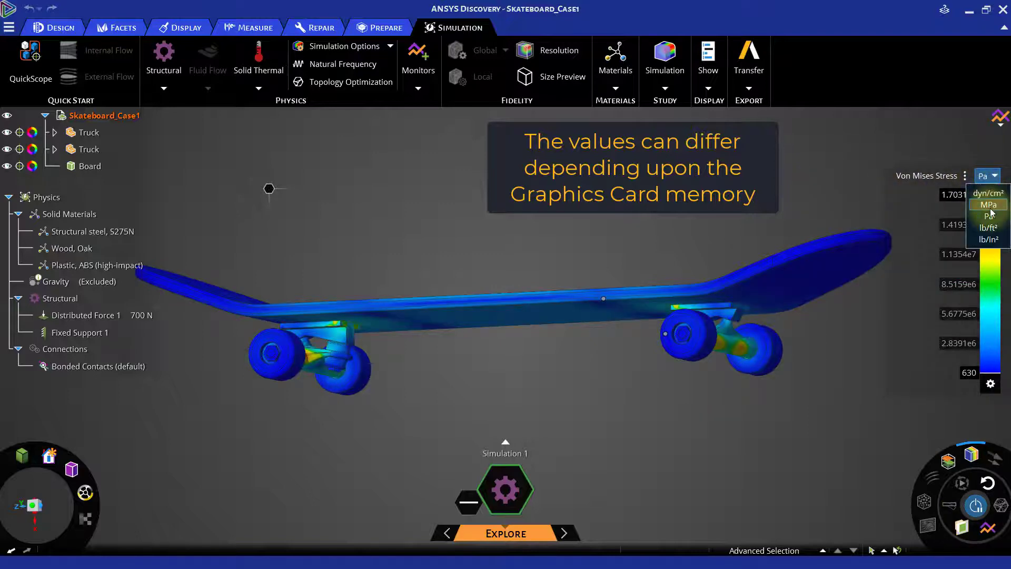
left_click(989, 210)
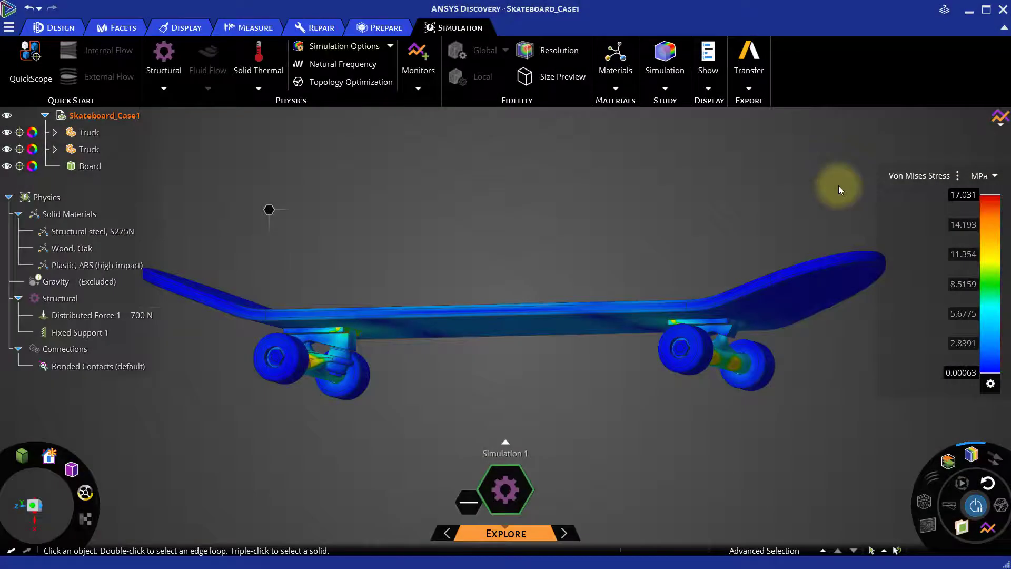
left_click(987, 528)
left_click(745, 318)
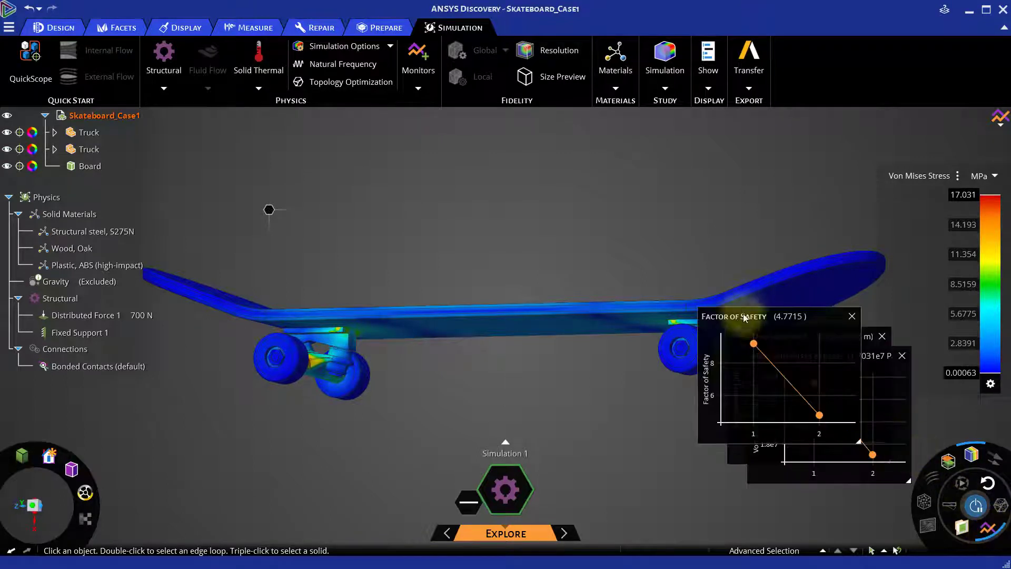
left_click_drag(732, 320, 379, 336)
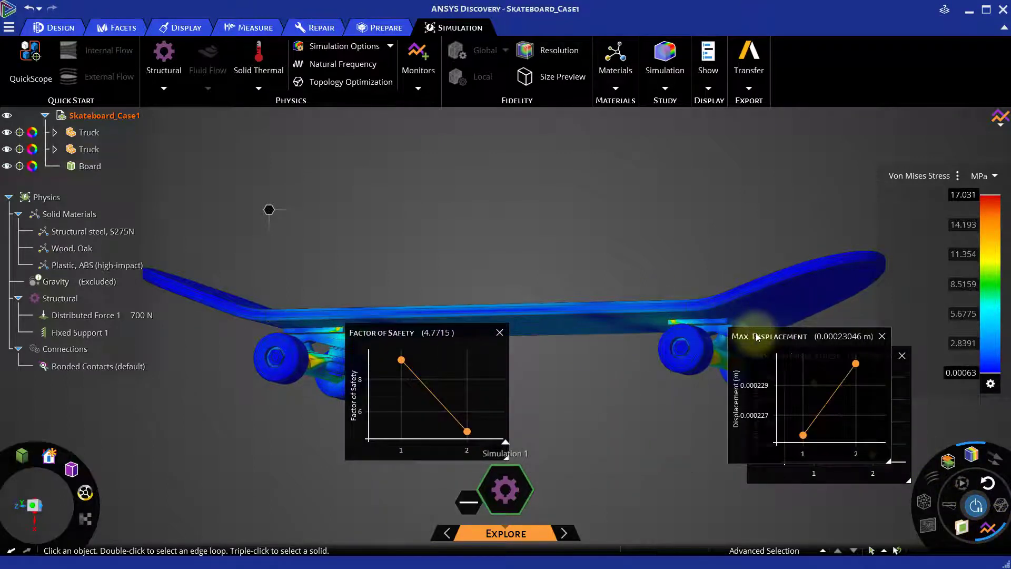
left_click_drag(732, 341, 575, 342)
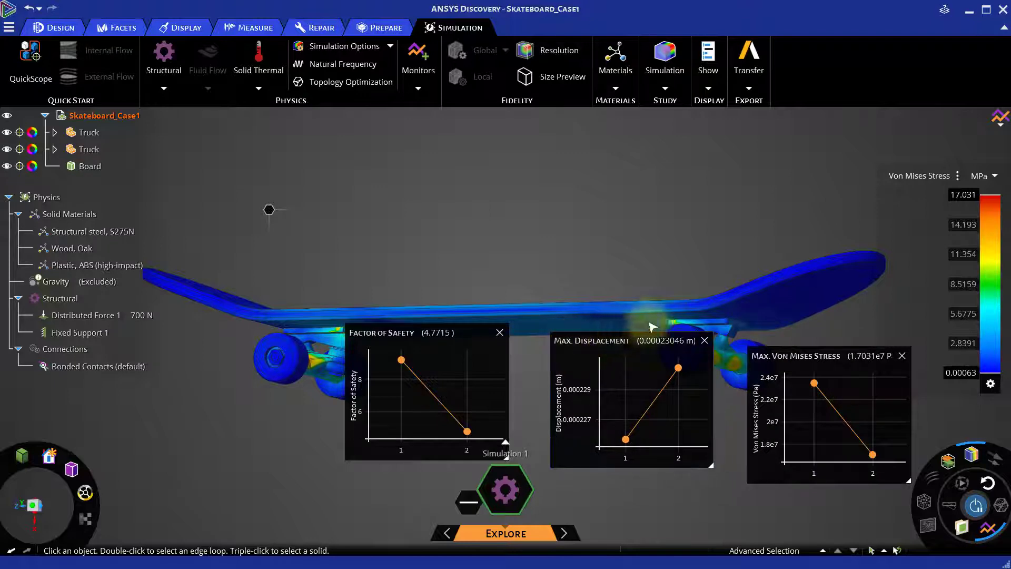
mouse_move(627, 440)
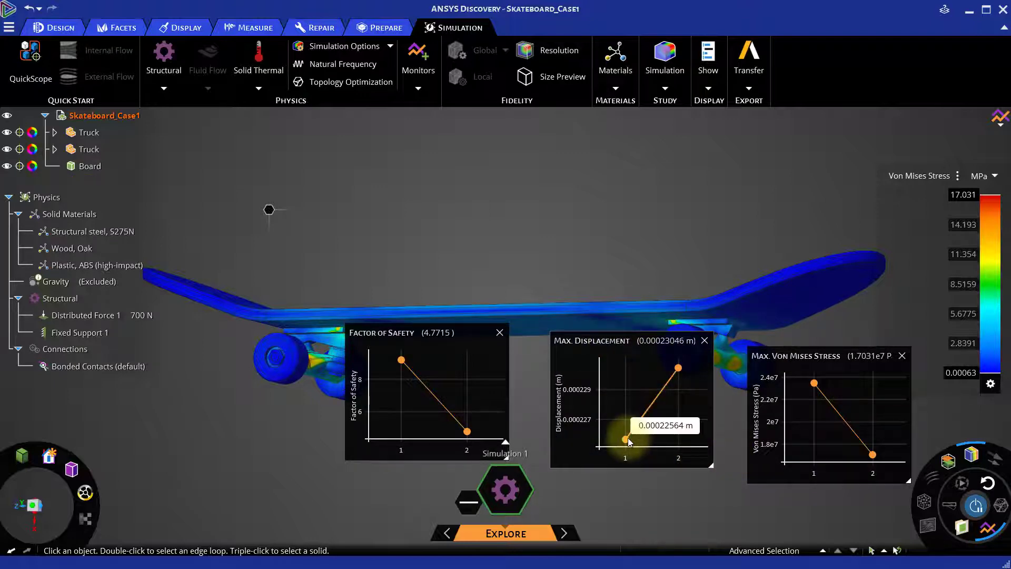
mouse_move(679, 369)
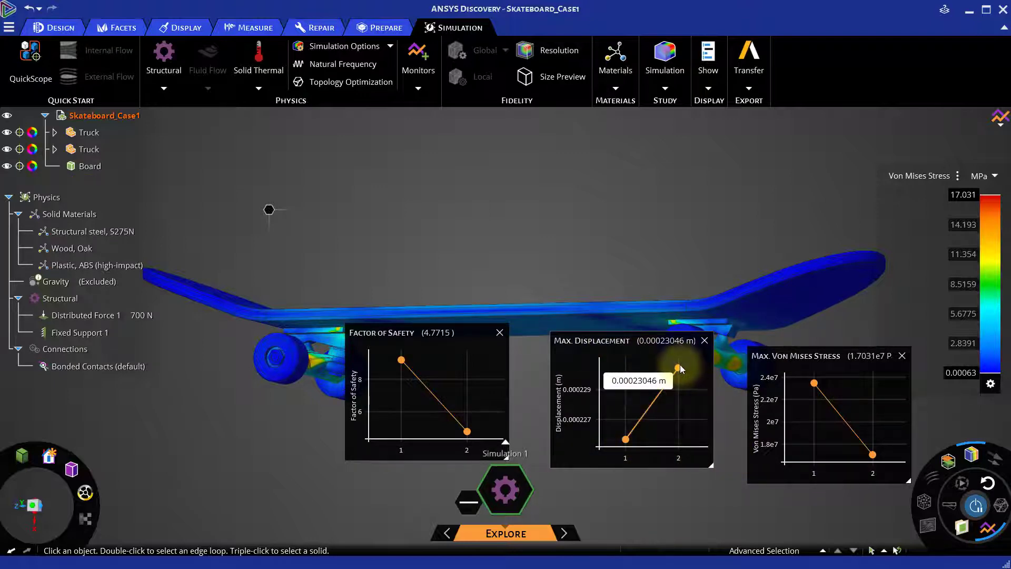
mouse_move(814, 382)
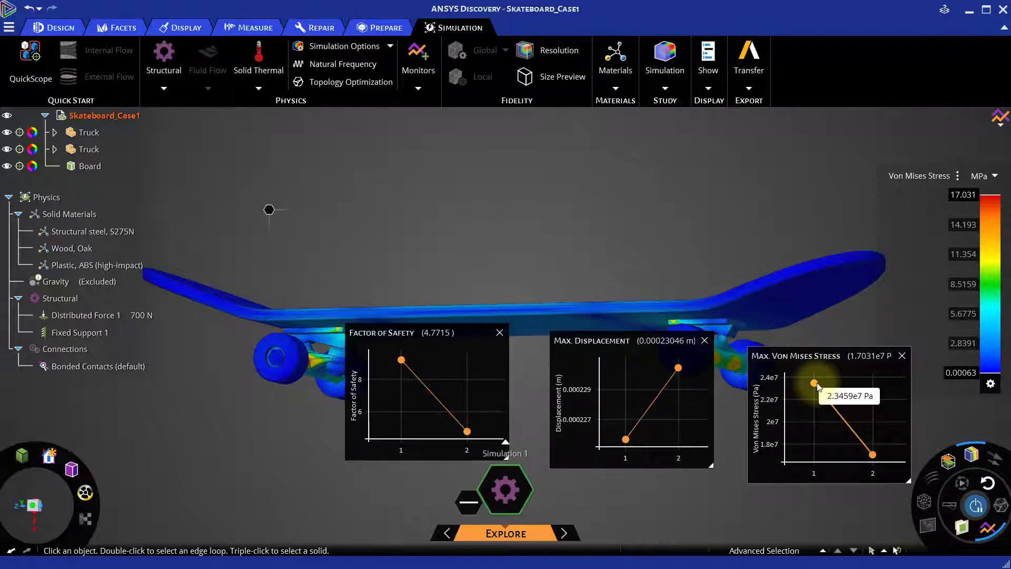
mouse_move(872, 453)
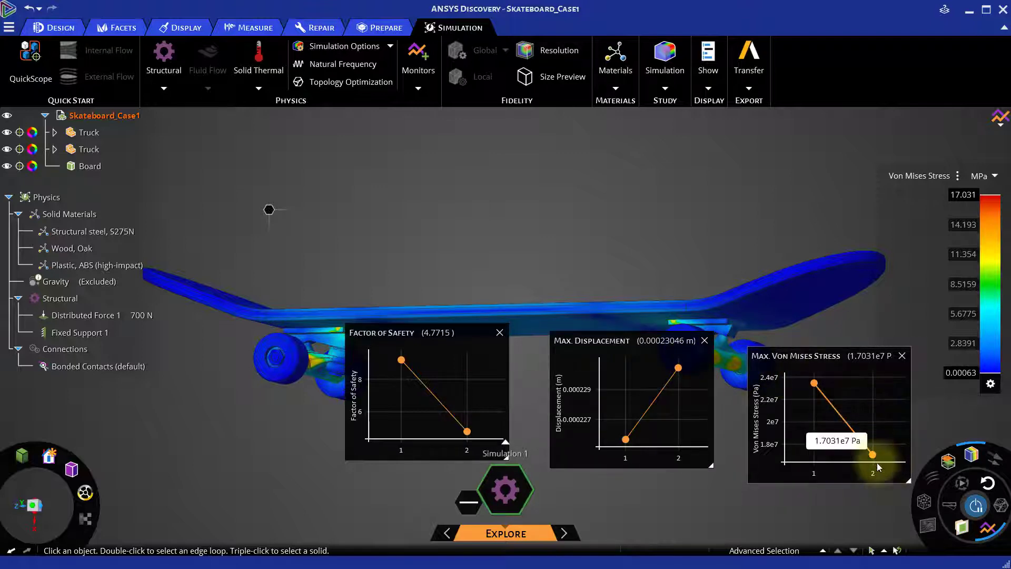
left_click(988, 528)
left_click(841, 184)
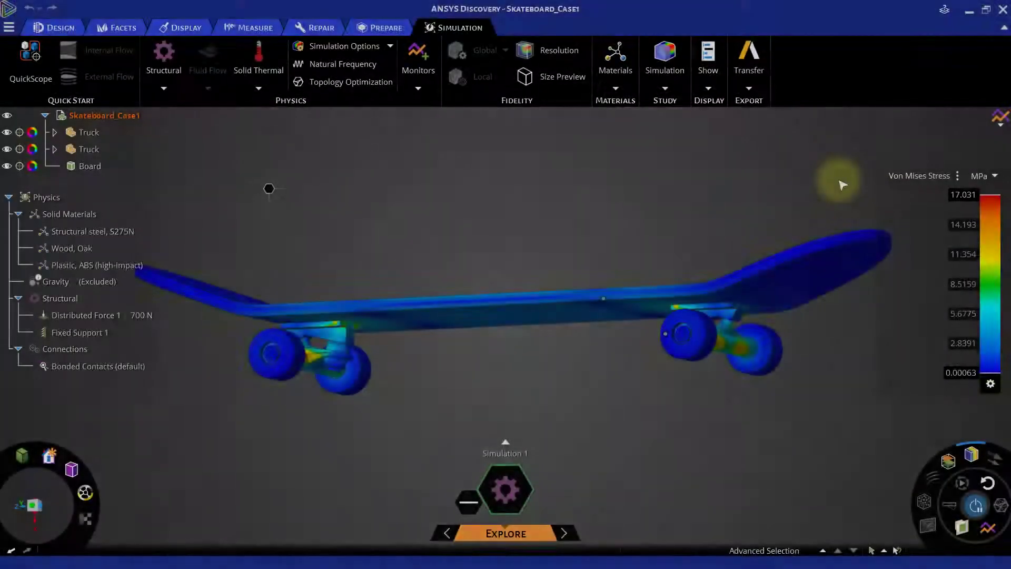
Step: Show the monitors list, with Factor of Safety 4.7715 and max stress 1.7031e7 Pa
left_click(1002, 118)
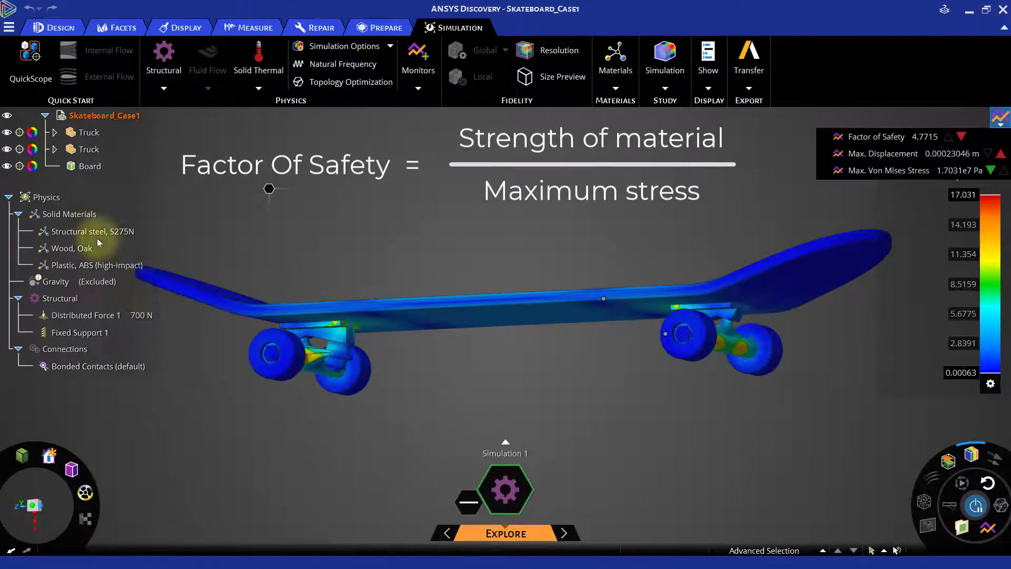
left_click(96, 232)
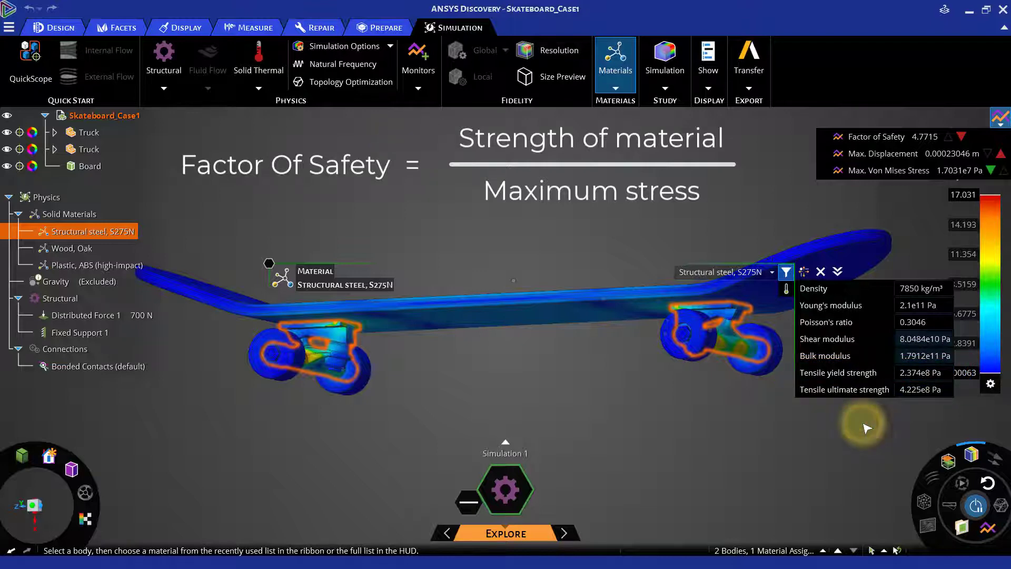
left_click(867, 427)
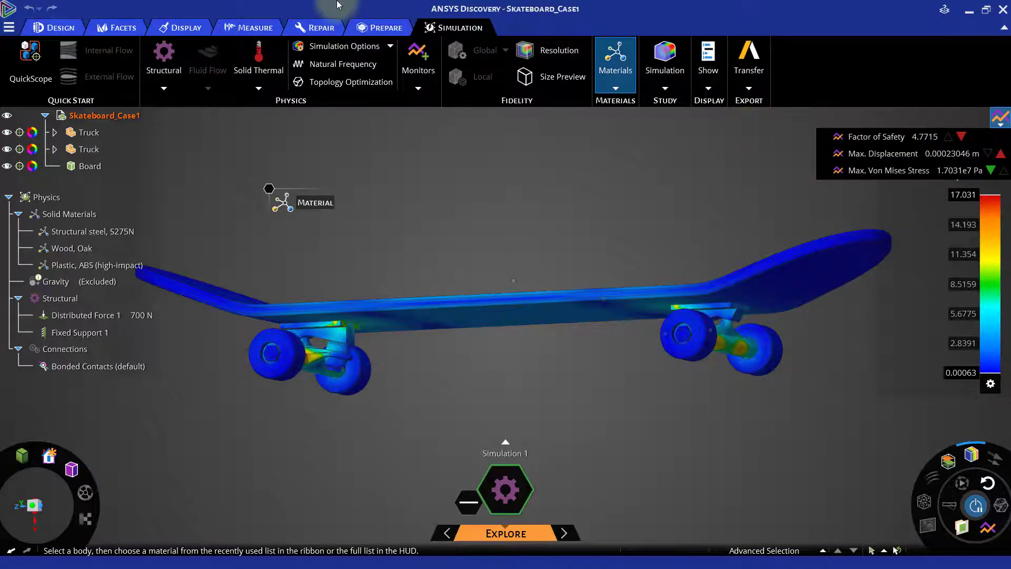
left_click(10, 27)
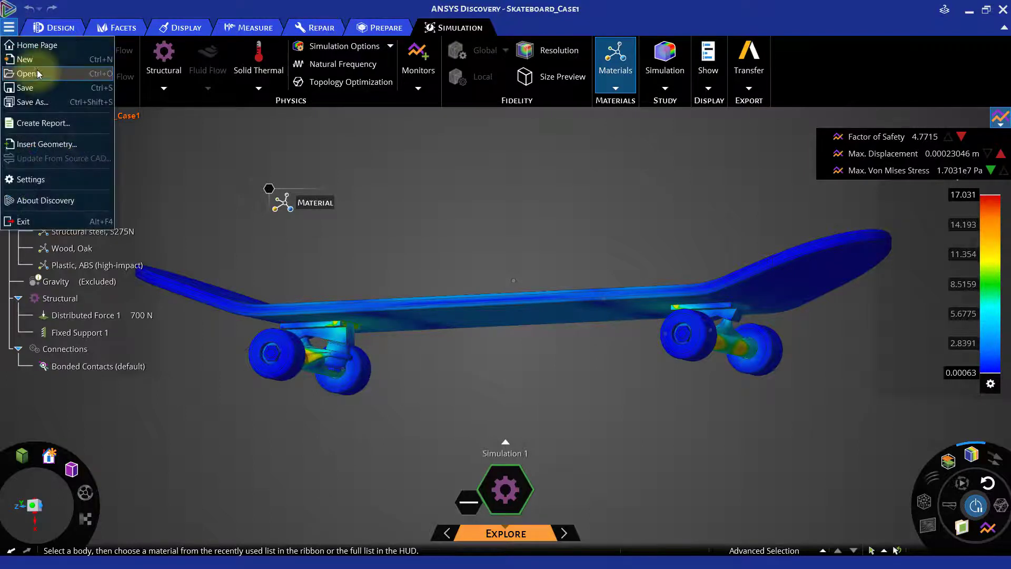
left_click(574, 345)
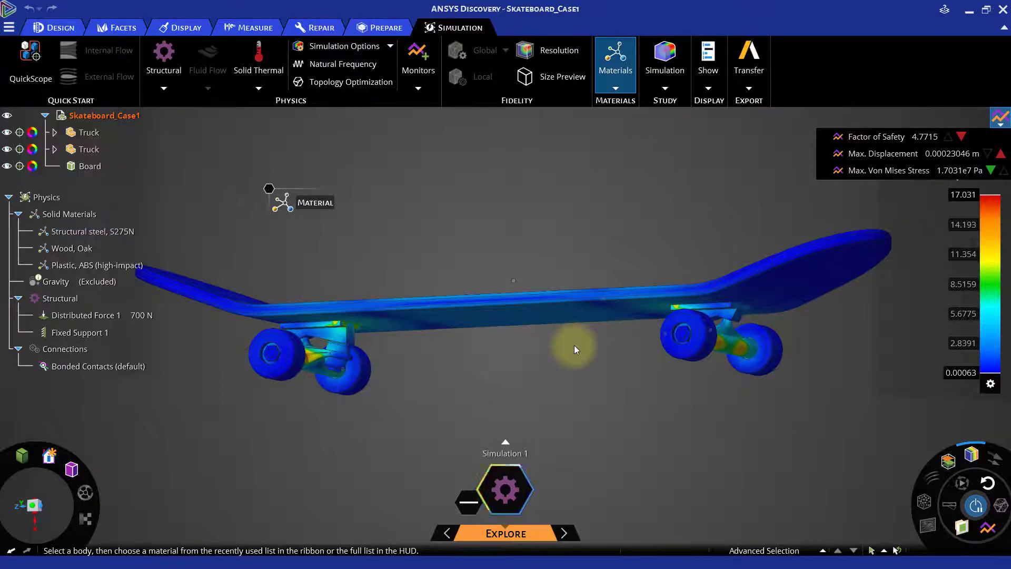